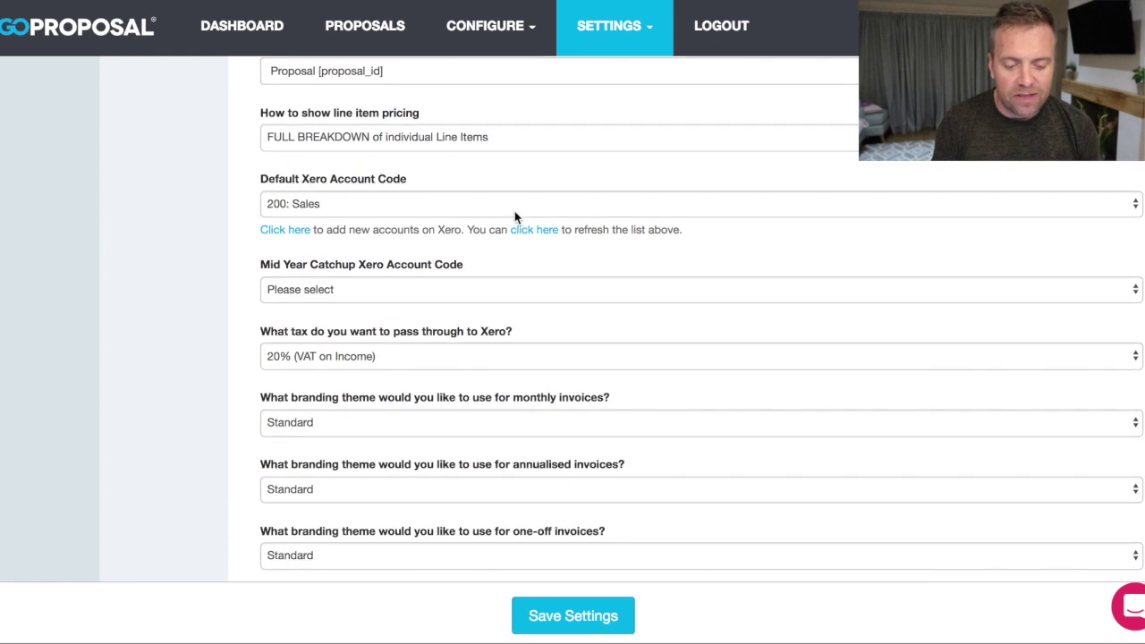
# Look through the account options available for the Mid Year Catchup Xero Account Code, leaving the selection as is
pyautogui.click(361, 201)
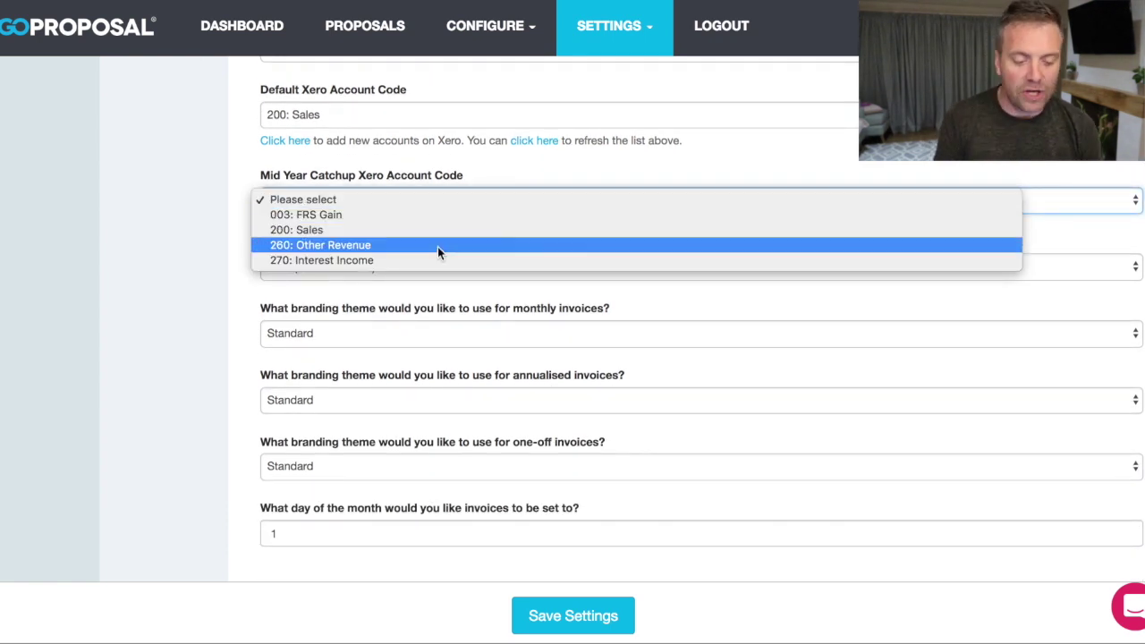
pyautogui.click(240, 164)
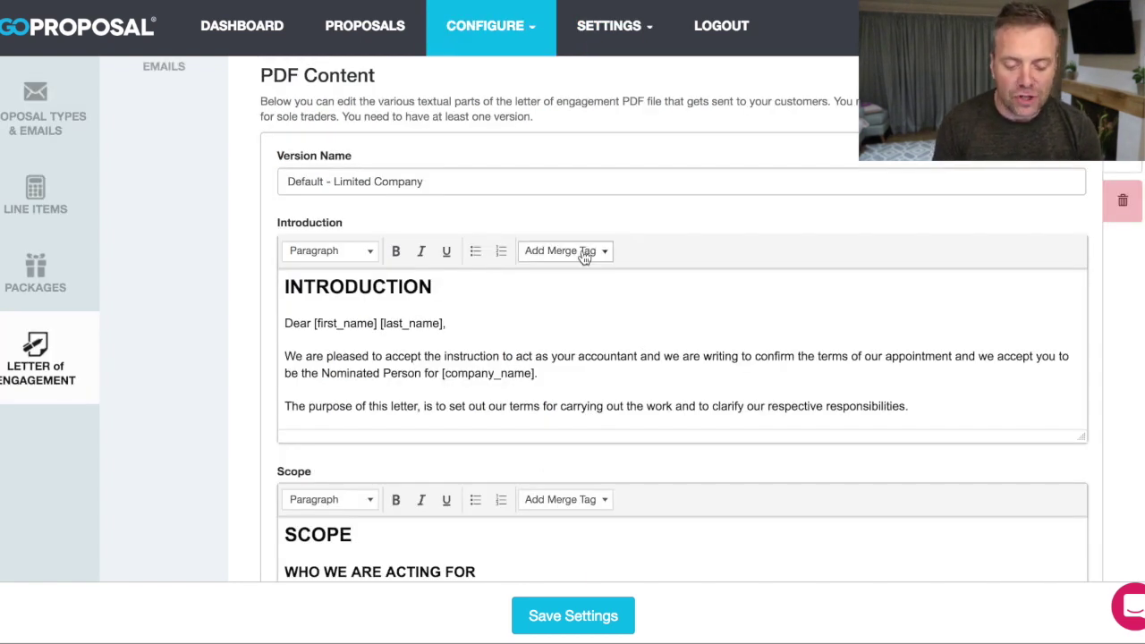
# Review the merge tags available for the Introduction text of the Default - Limited Company letter of engagement
pyautogui.click(584, 254)
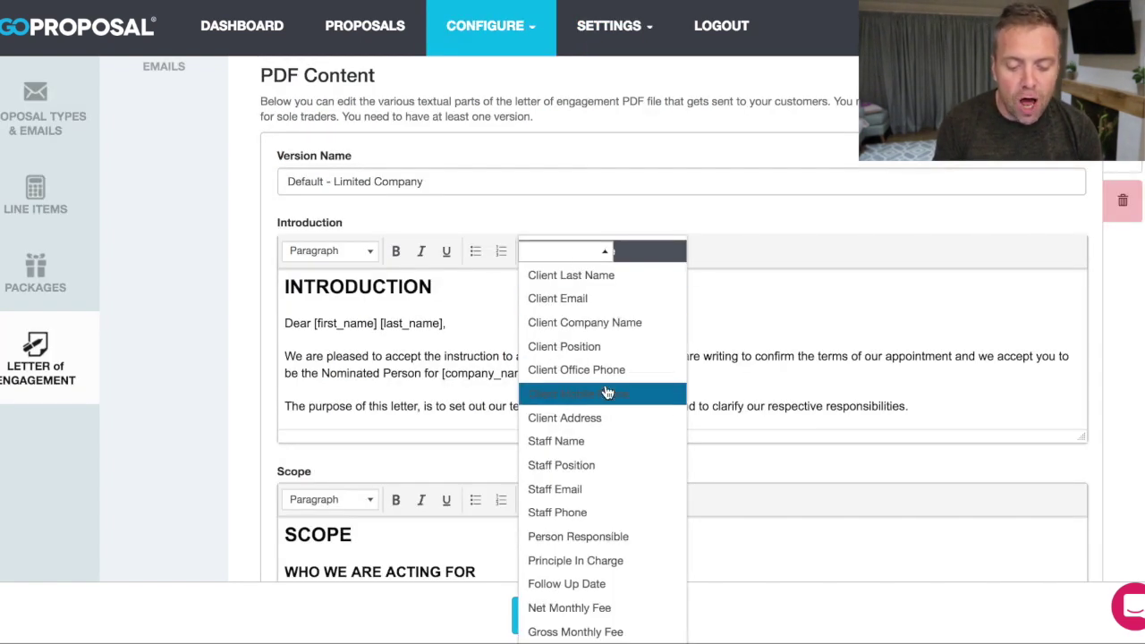
pyautogui.scroll(-5, 606, 392)
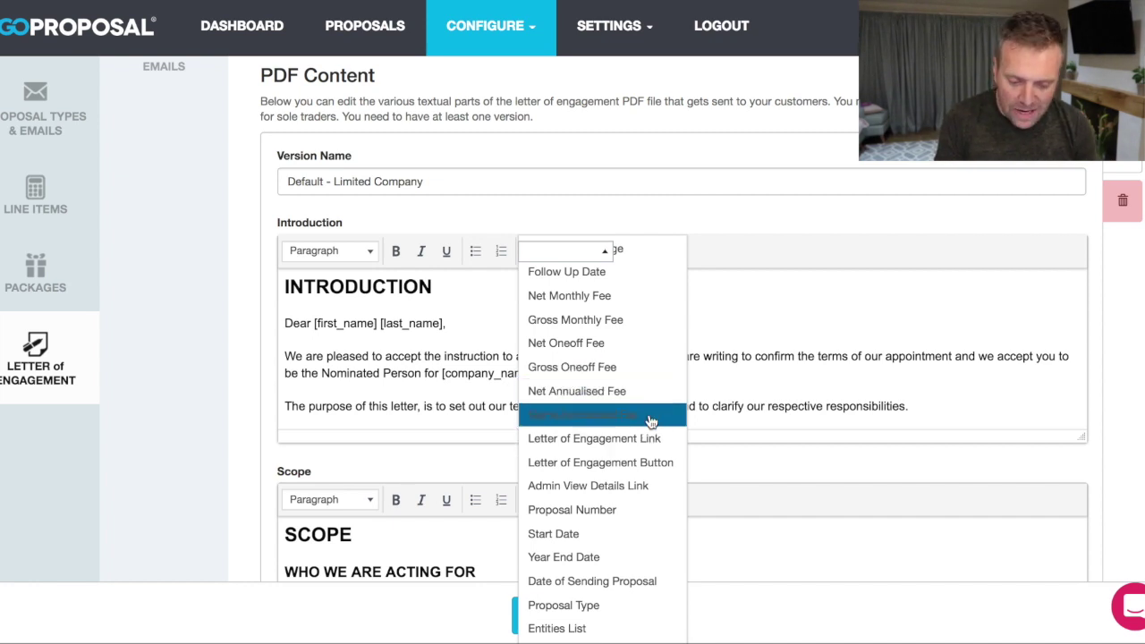
pyautogui.scroll(-1, 651, 422)
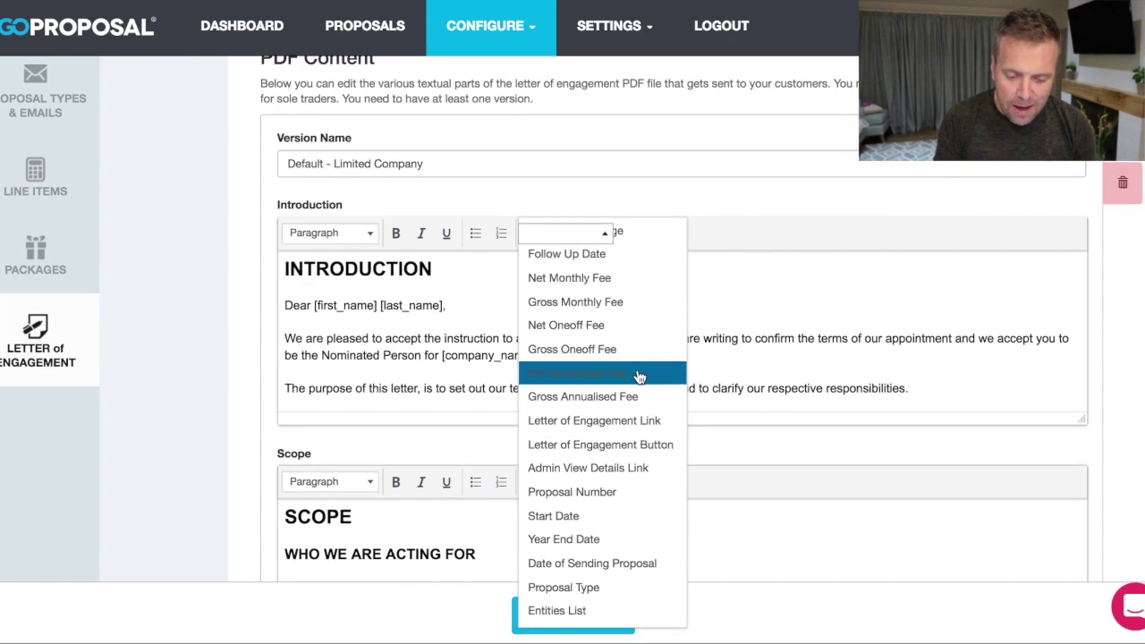
pyautogui.scroll(-3, 640, 324)
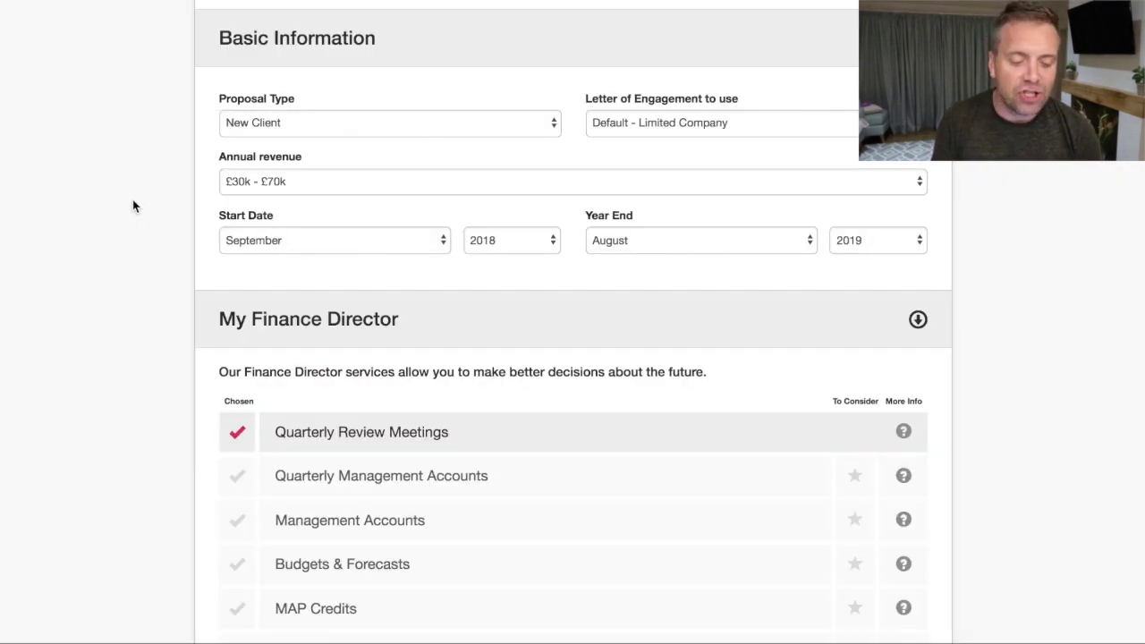
# Calculate the new client proposal's totals and turn on Show Fees Below
pyautogui.scroll(-10, 133, 206)
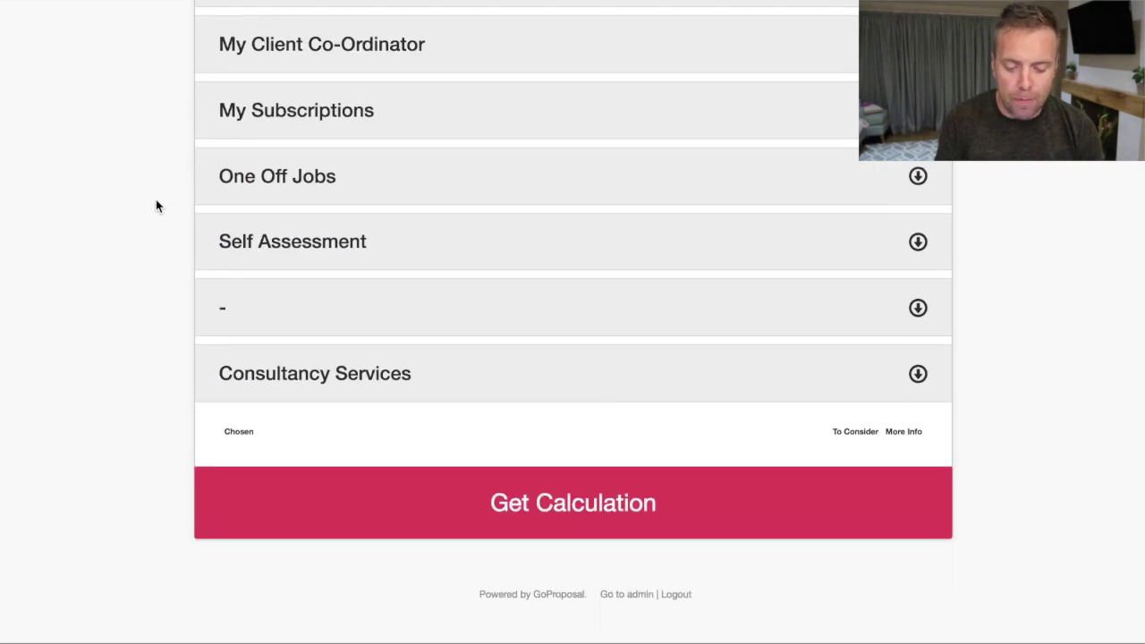
pyautogui.click(582, 503)
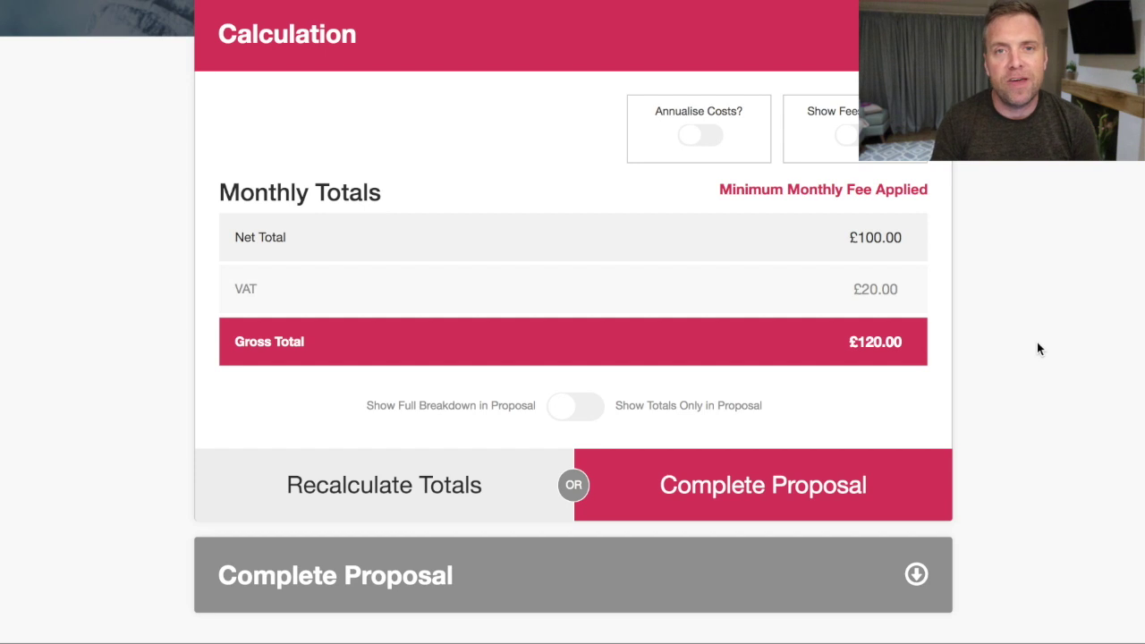
pyautogui.click(846, 134)
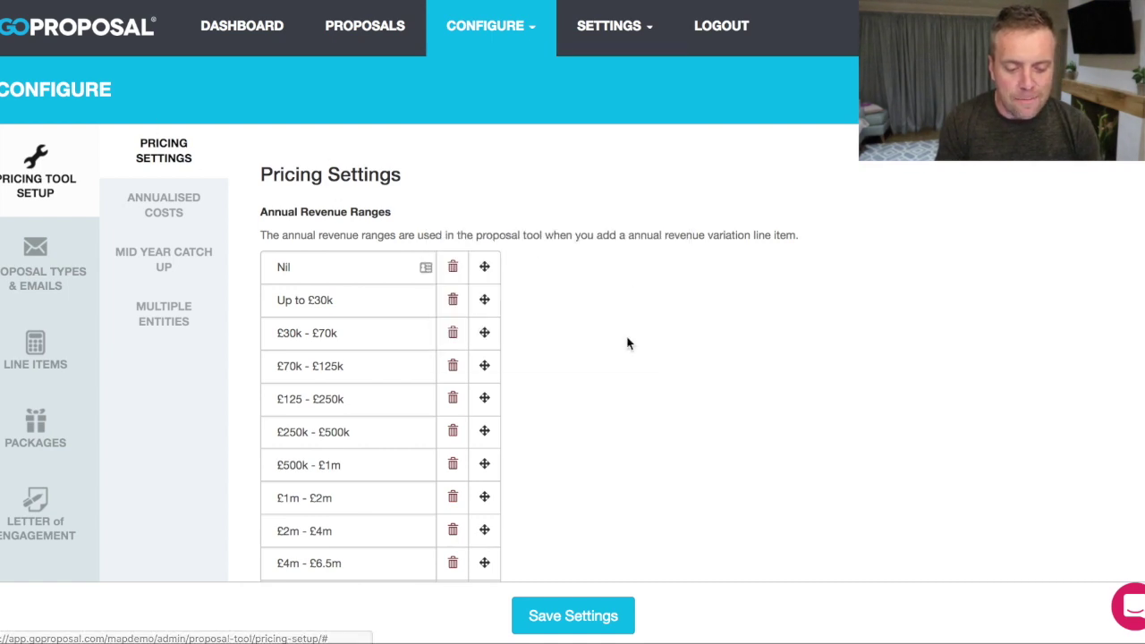
# Examine the pricing settings, from the annual revenue ranges to the minimum monthly fee, tax and fee display options
pyautogui.scroll(-10, 630, 340)
pyautogui.scroll(6, 539, 228)
pyautogui.scroll(3, 540, 227)
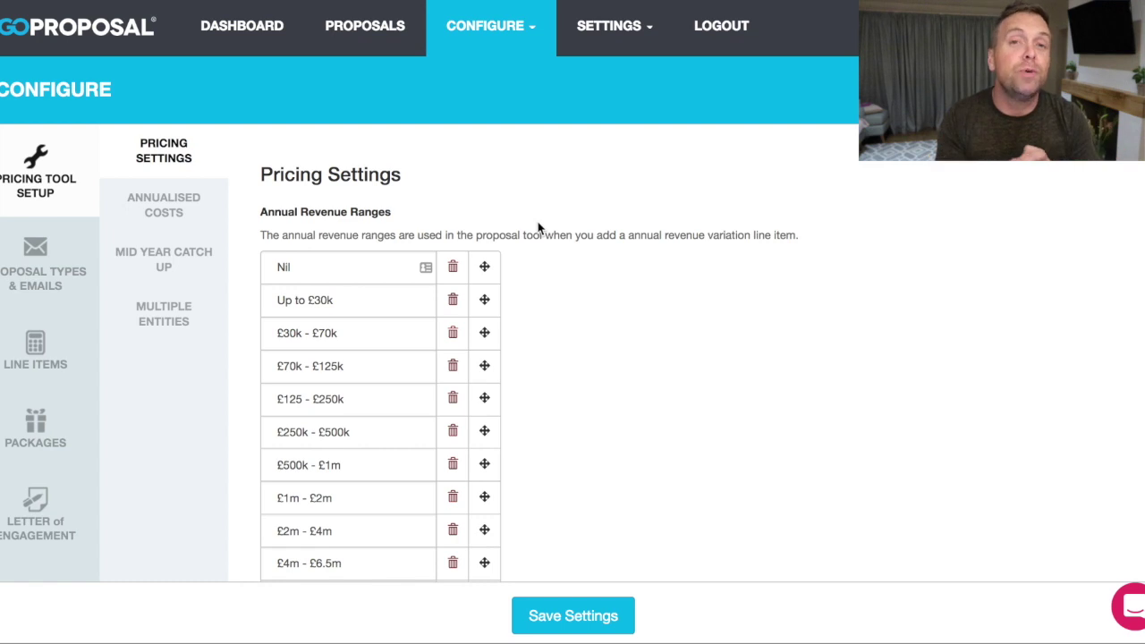
pyautogui.scroll(-1, 215, 304)
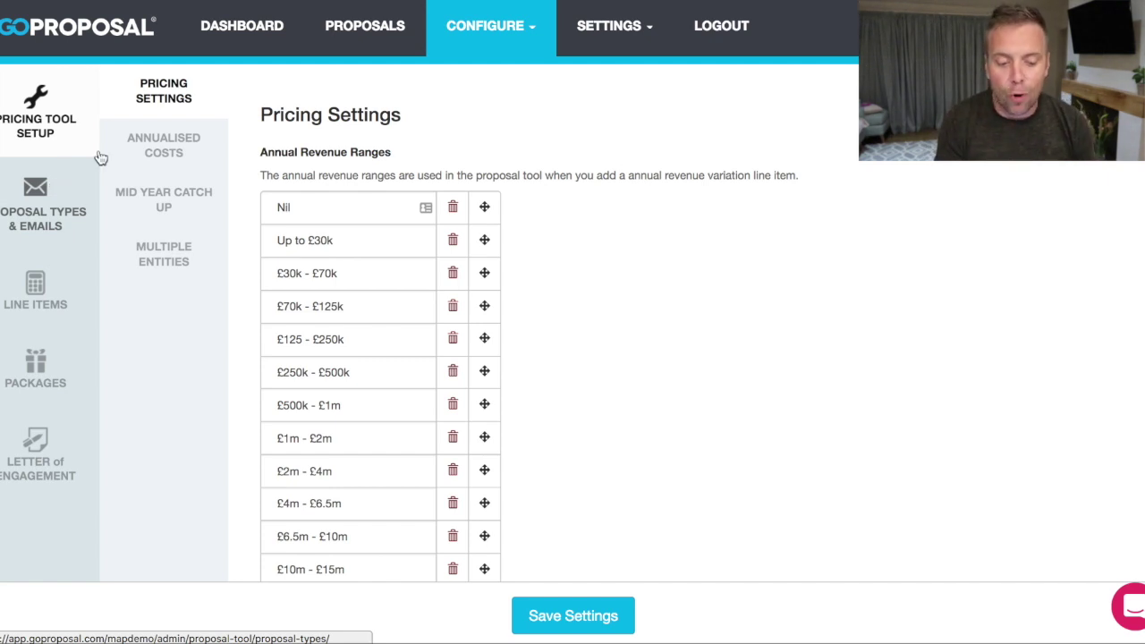
pyautogui.scroll(-3, 811, 274)
pyautogui.scroll(-2, 578, 358)
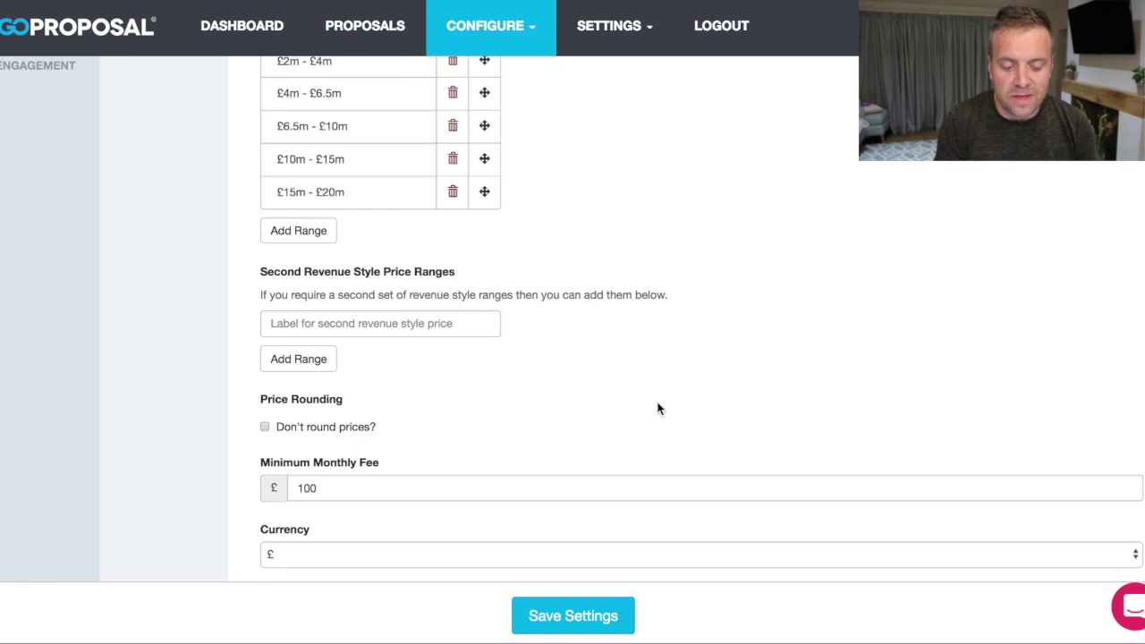
pyautogui.scroll(-3, 654, 397)
pyautogui.scroll(-1, 573, 321)
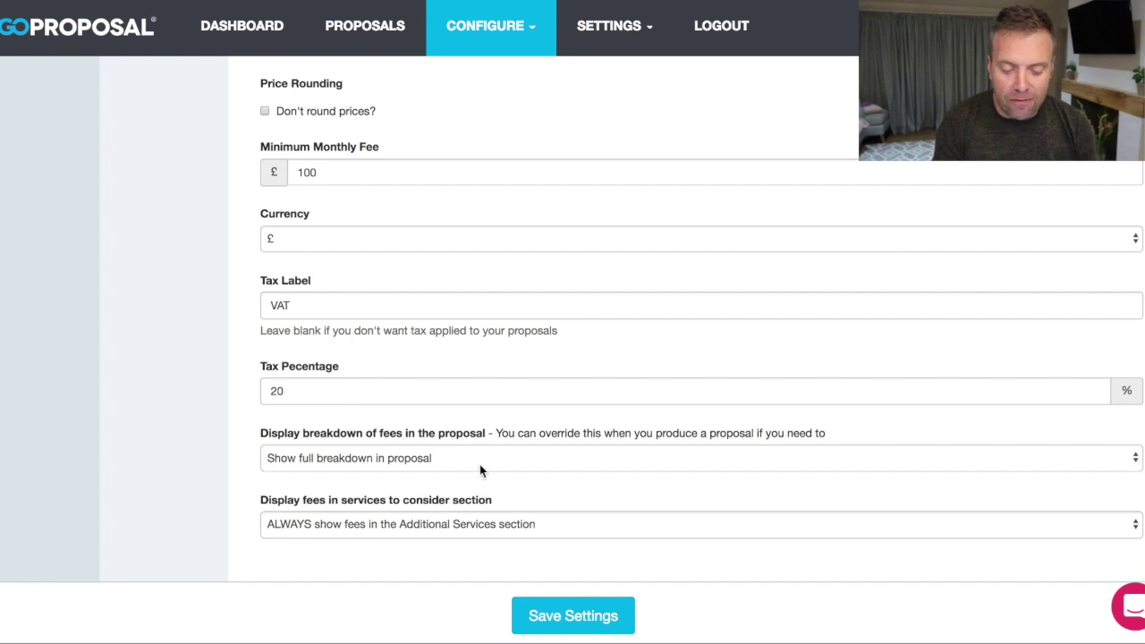
pyautogui.scroll(5, 502, 452)
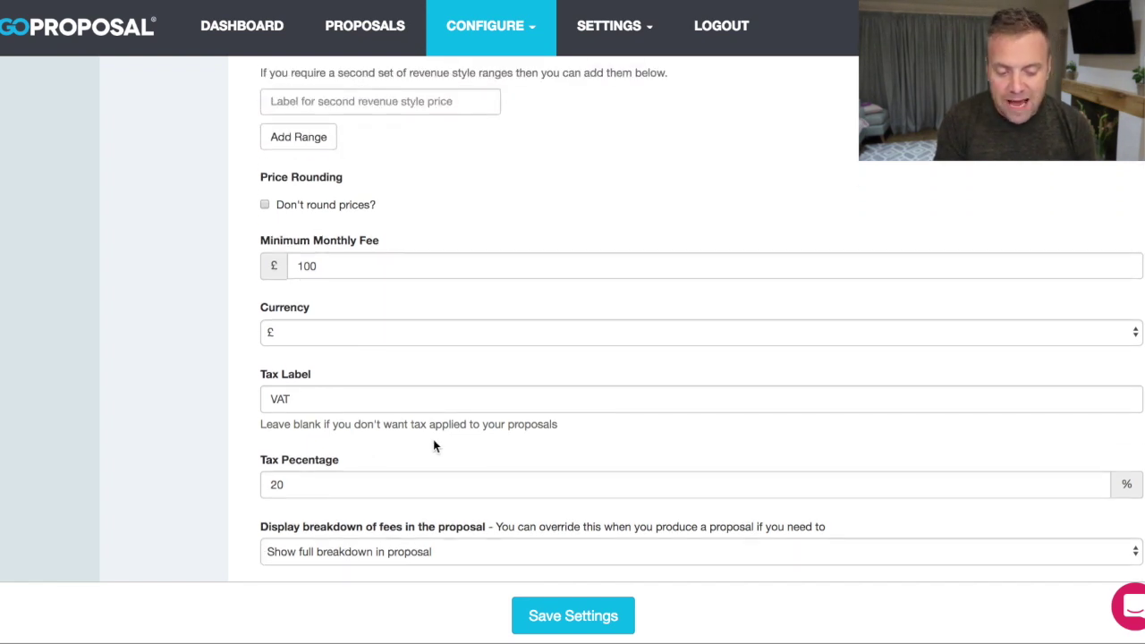
pyautogui.scroll(13, 538, 441)
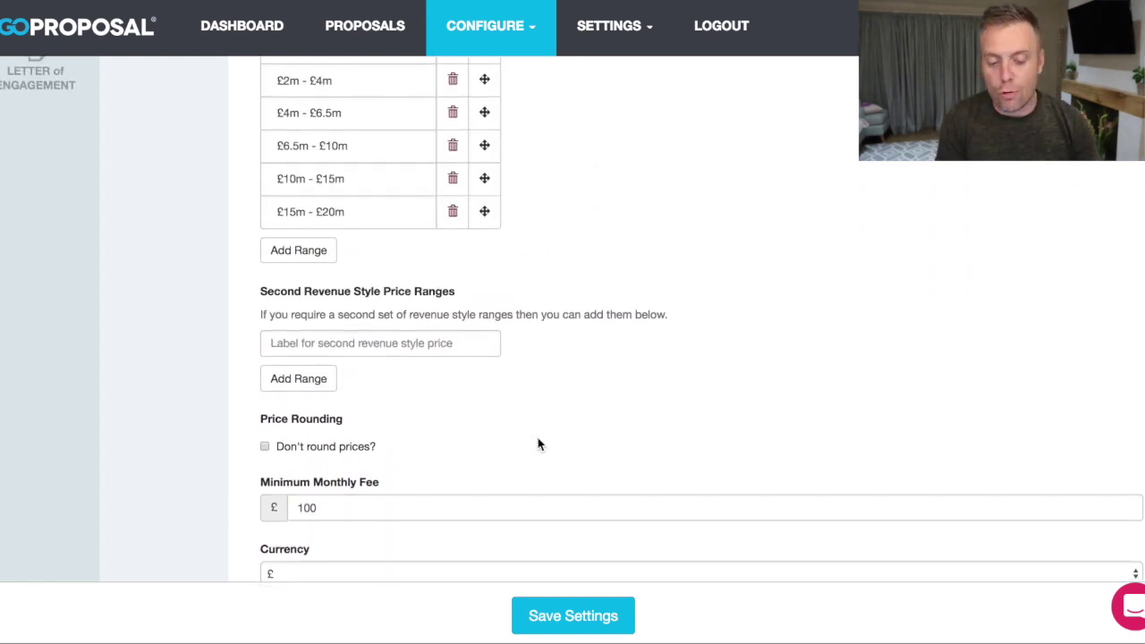
pyautogui.scroll(2, 538, 441)
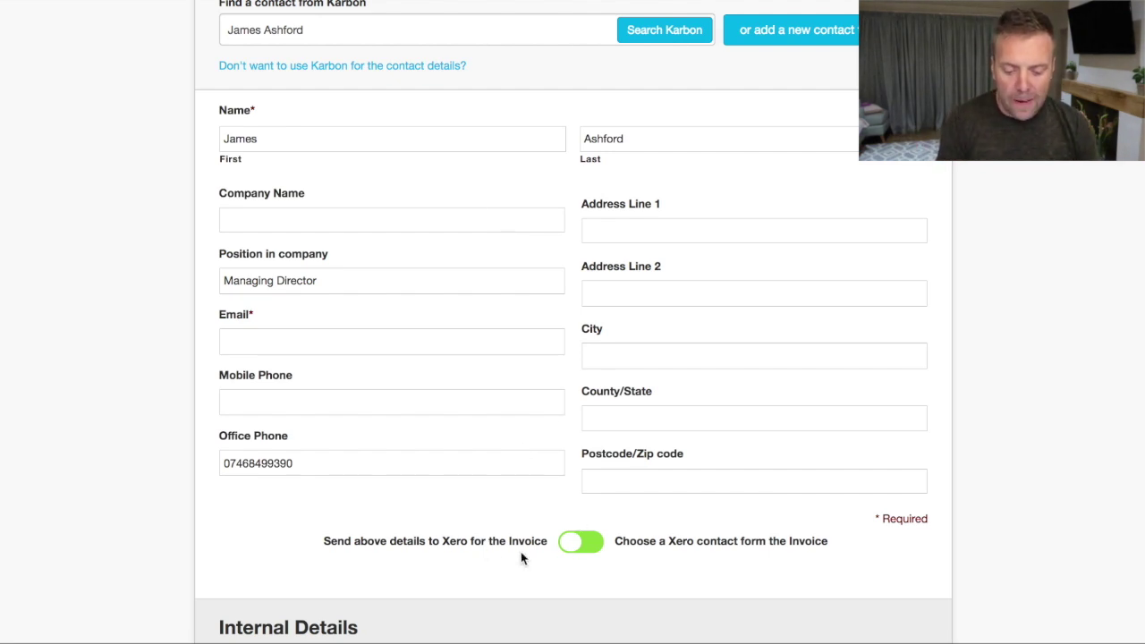
# Switch the invoice details to use an existing Xero contact and open the list of Xero contacts
pyautogui.click(583, 544)
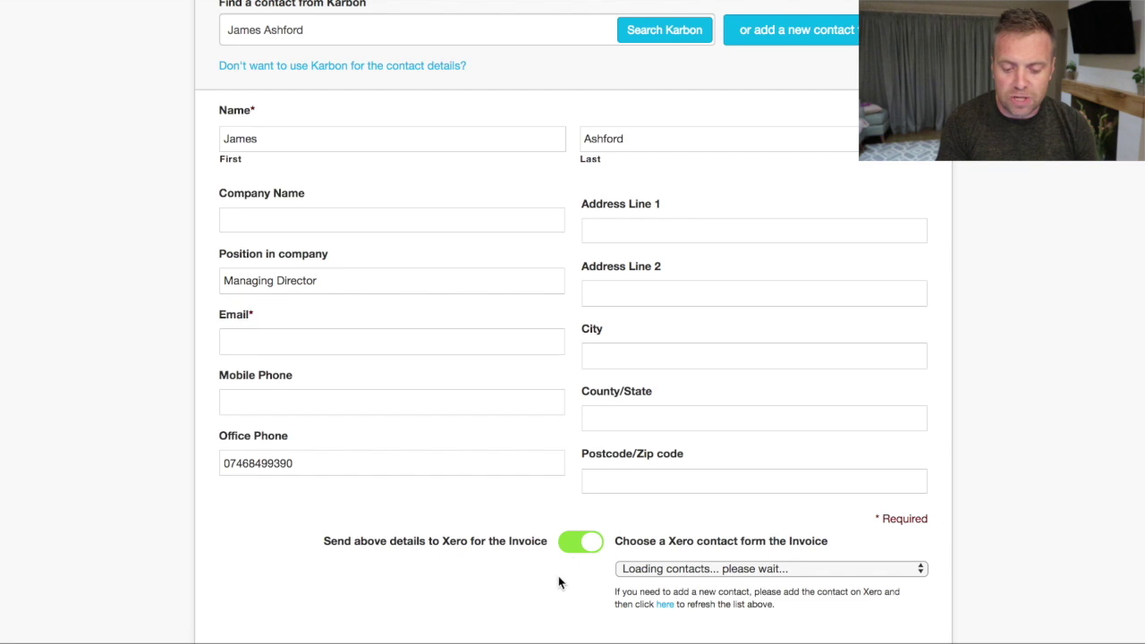
pyautogui.scroll(-2, 561, 581)
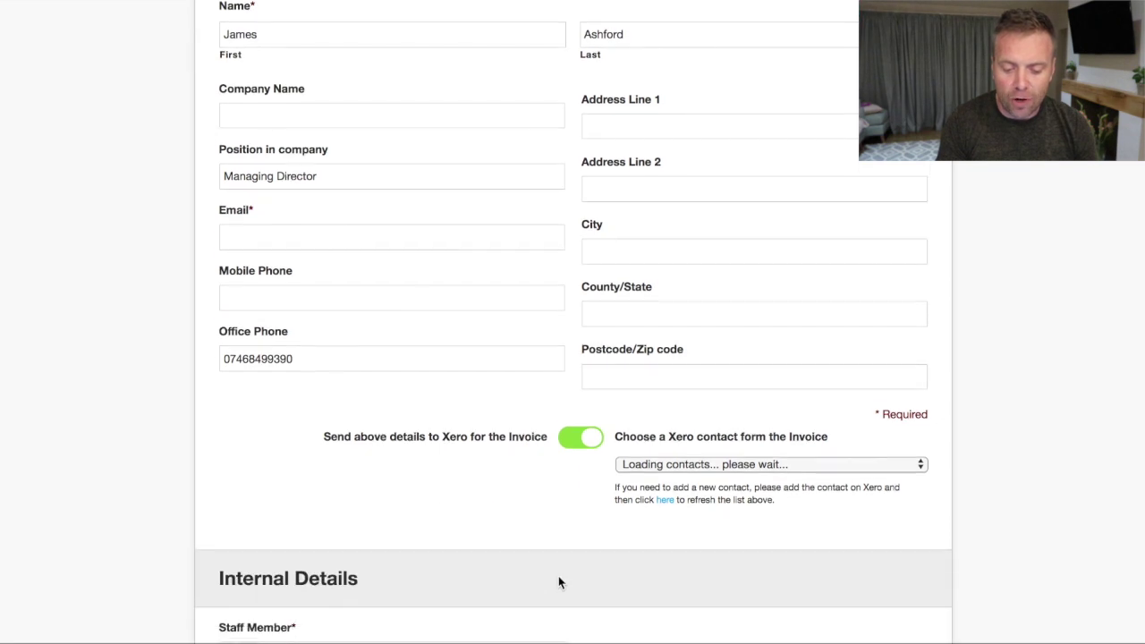
pyautogui.click(695, 461)
pyautogui.scroll(-1, 698, 489)
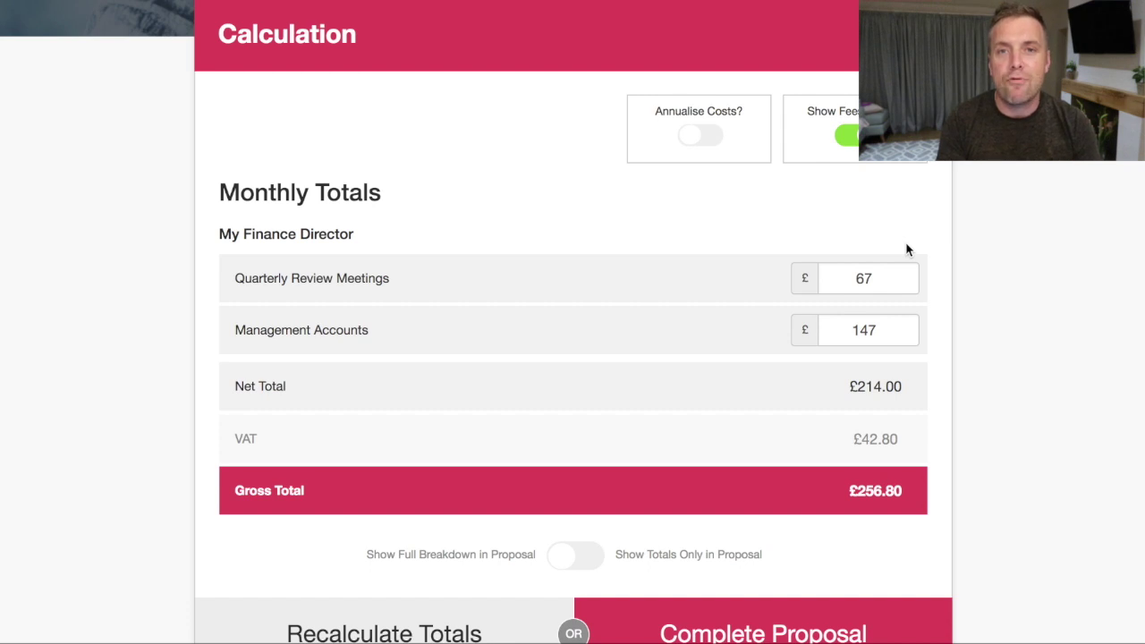
# Override the Management Accounts monthly fee with £130 in the calculation
pyautogui.click(882, 332)
pyautogui.moveTo(882, 332); pyautogui.dragTo(800, 328)
pyautogui.write('130')
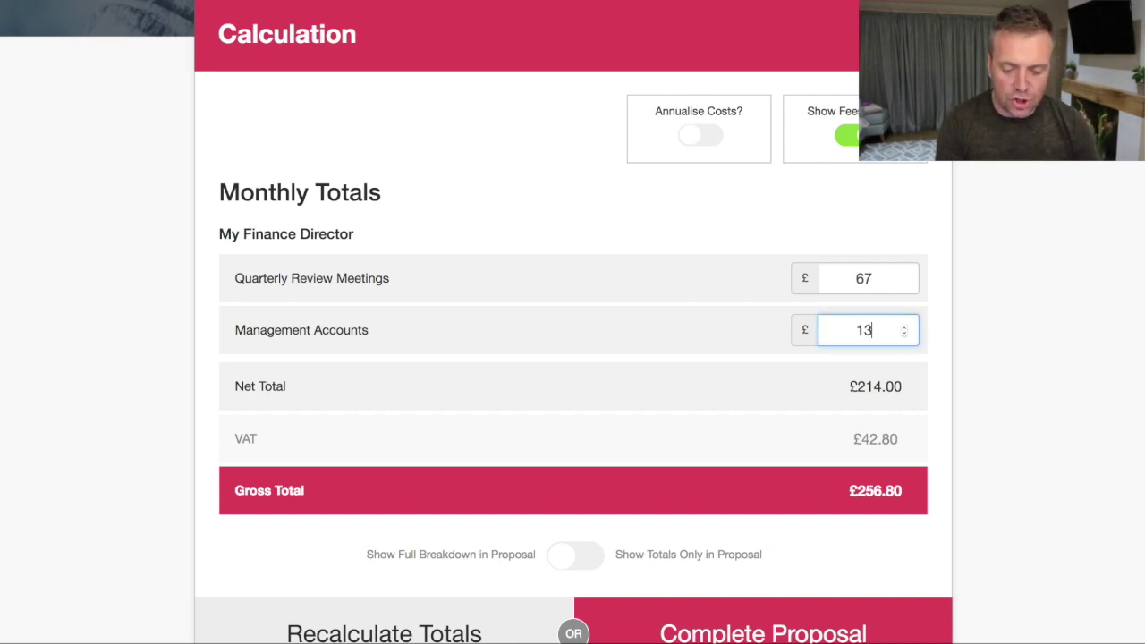
pyautogui.click(773, 231)
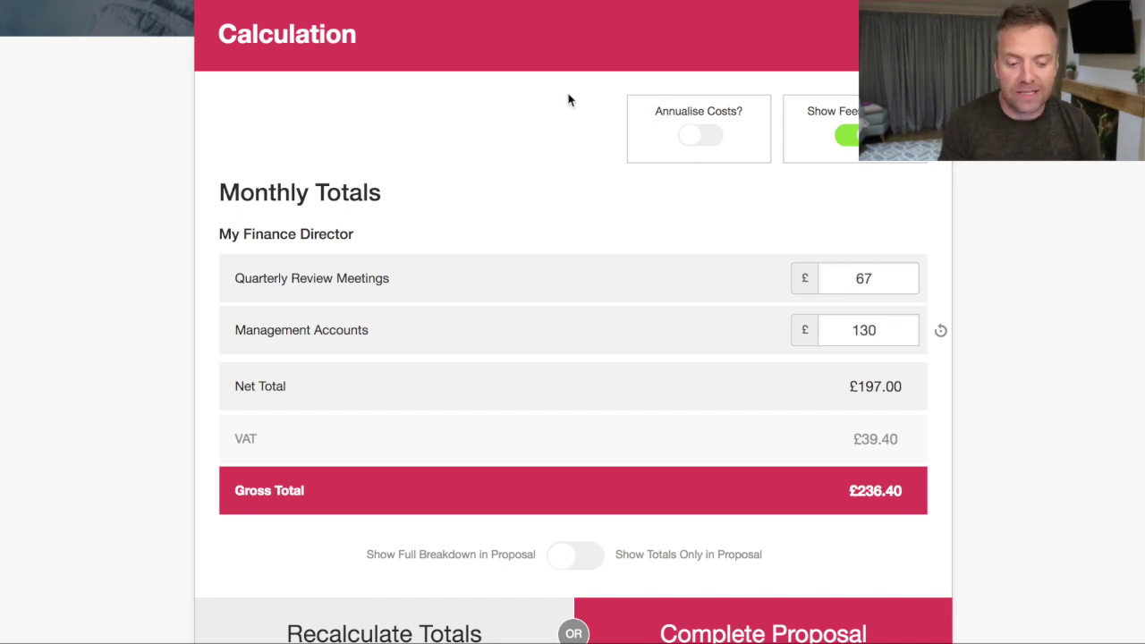
# Reopen the proposal's service selection and set the Management Accounts frequency to Quarterly
pyautogui.scroll(5, 496, 233)
pyautogui.scroll(2, 460, 320)
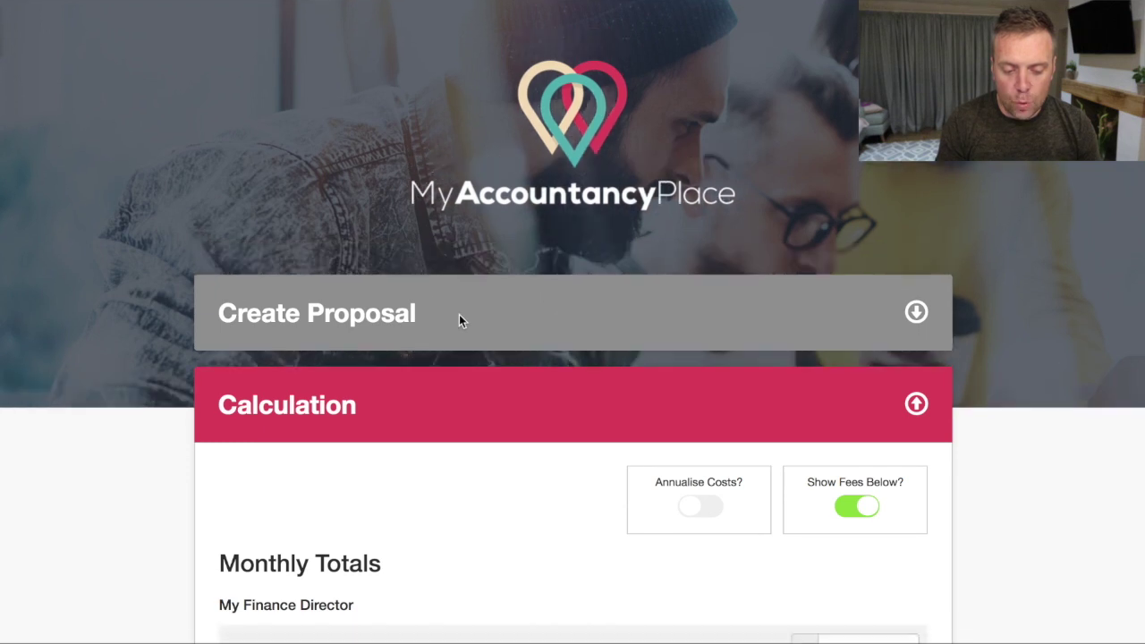
pyautogui.click(478, 328)
pyautogui.scroll(-8, 481, 327)
pyautogui.scroll(-2, 474, 313)
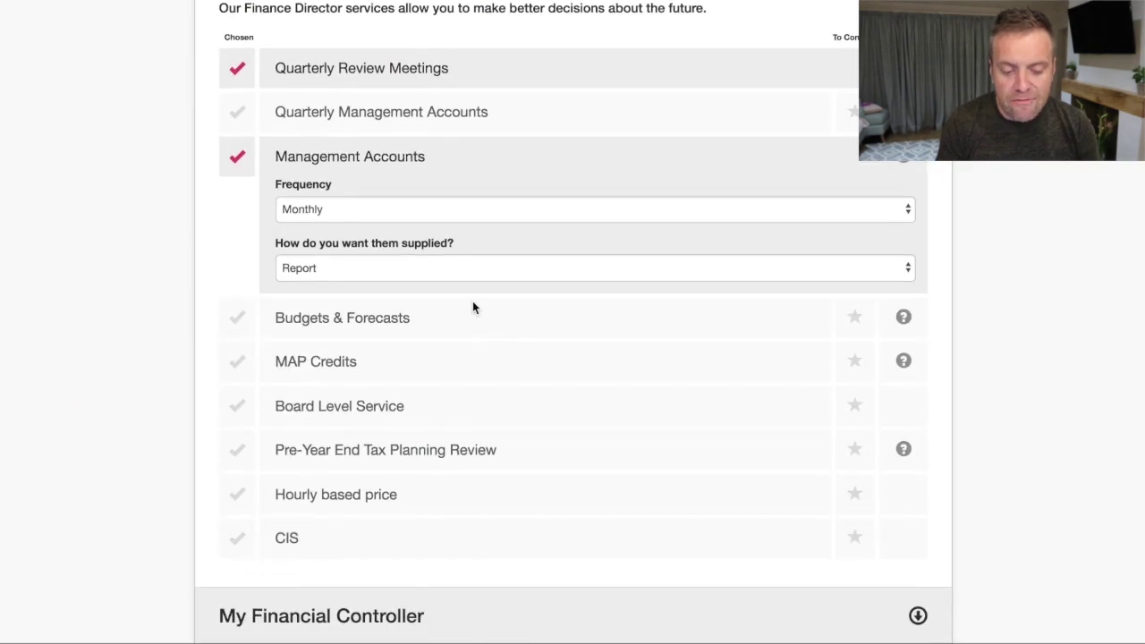
pyautogui.click(331, 217)
pyautogui.click(331, 227)
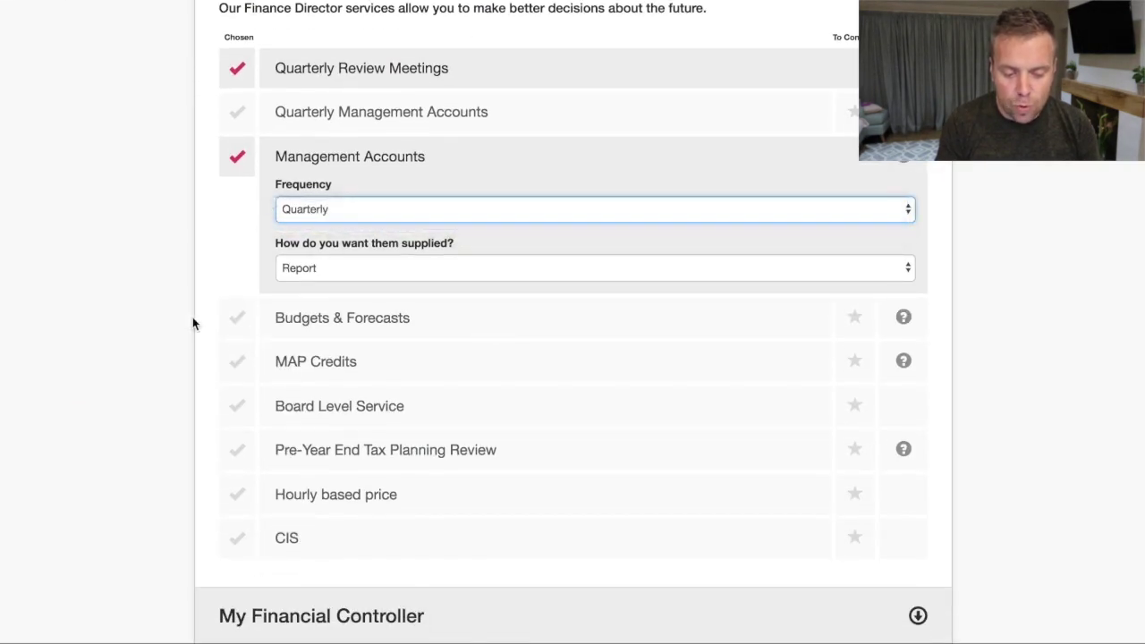
# Recalculate the proposal totals and reset the overridden Management Accounts fee to its calculated price
pyautogui.scroll(-15, 193, 320)
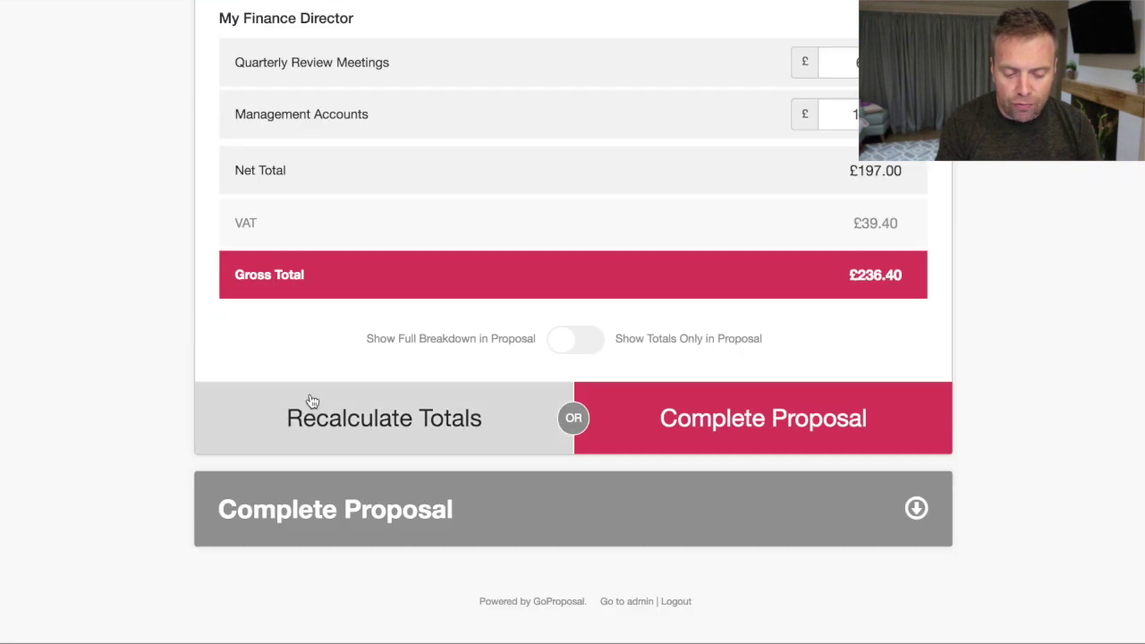
pyautogui.click(358, 394)
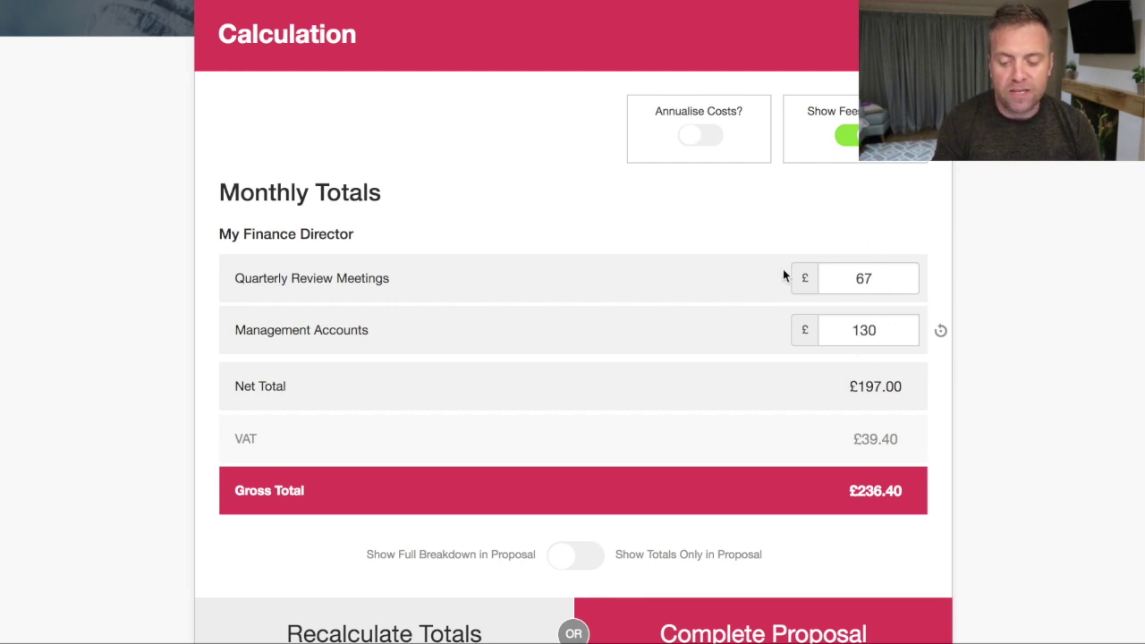
pyautogui.click(942, 333)
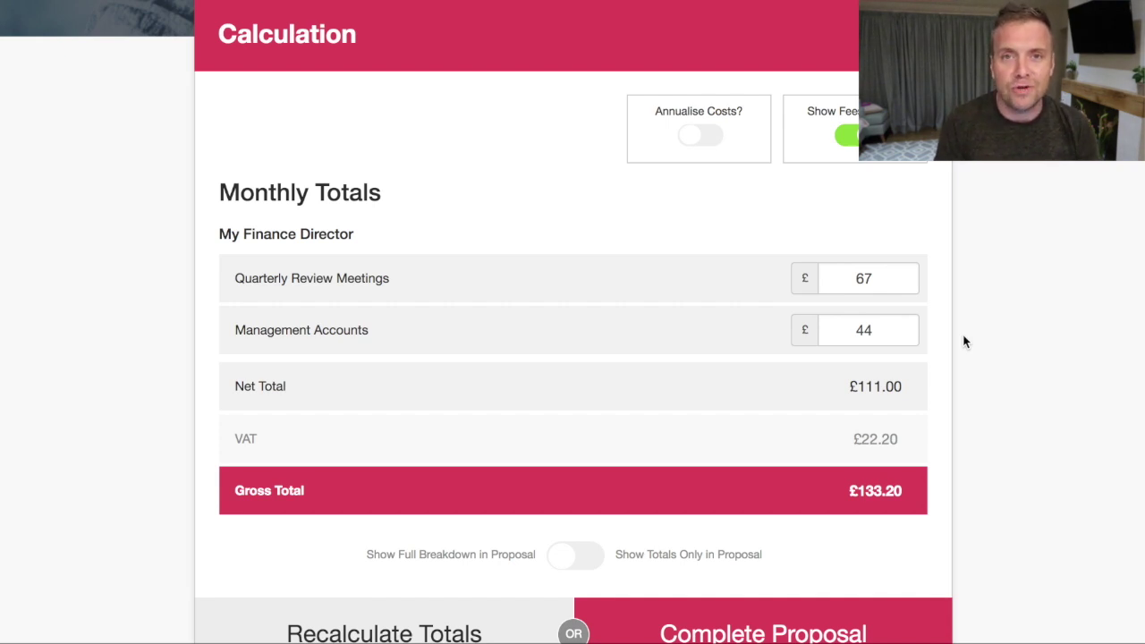
# Expand the proposal's Customer Email section and review its message, attachment and additional recipient field
pyautogui.scroll(-10, 957, 286)
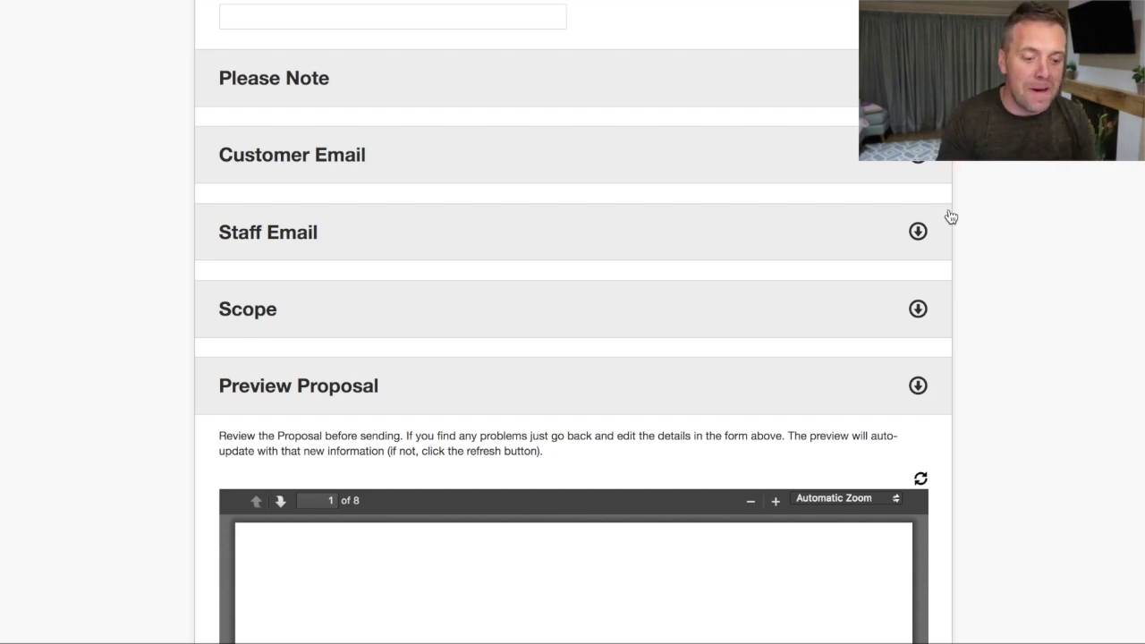
pyautogui.scroll(-1, 712, 256)
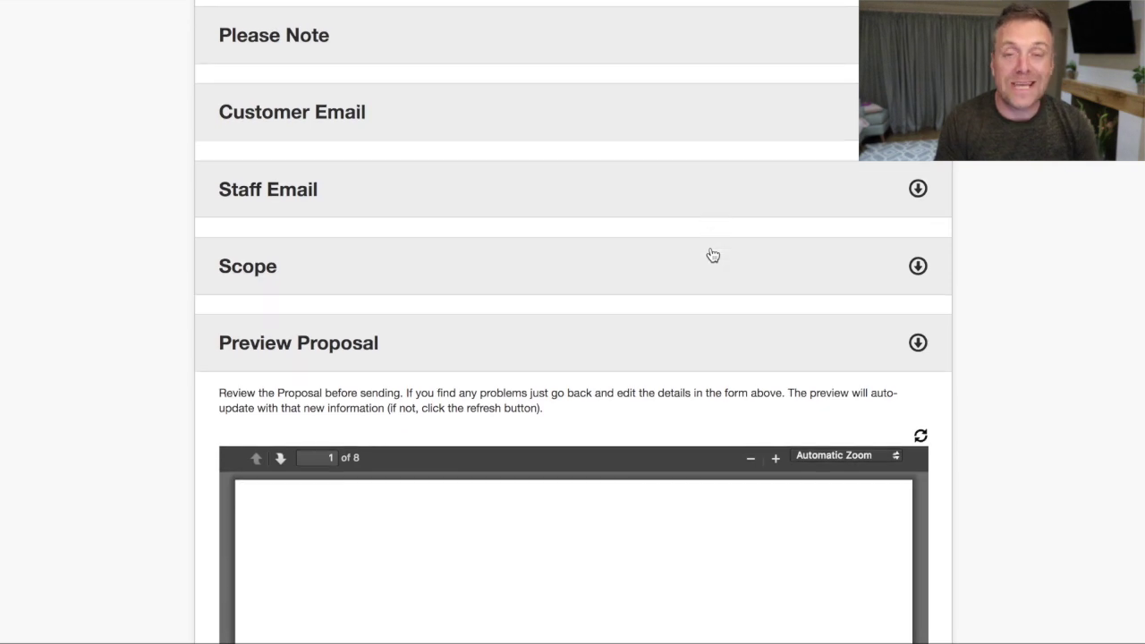
pyautogui.scroll(4, 713, 256)
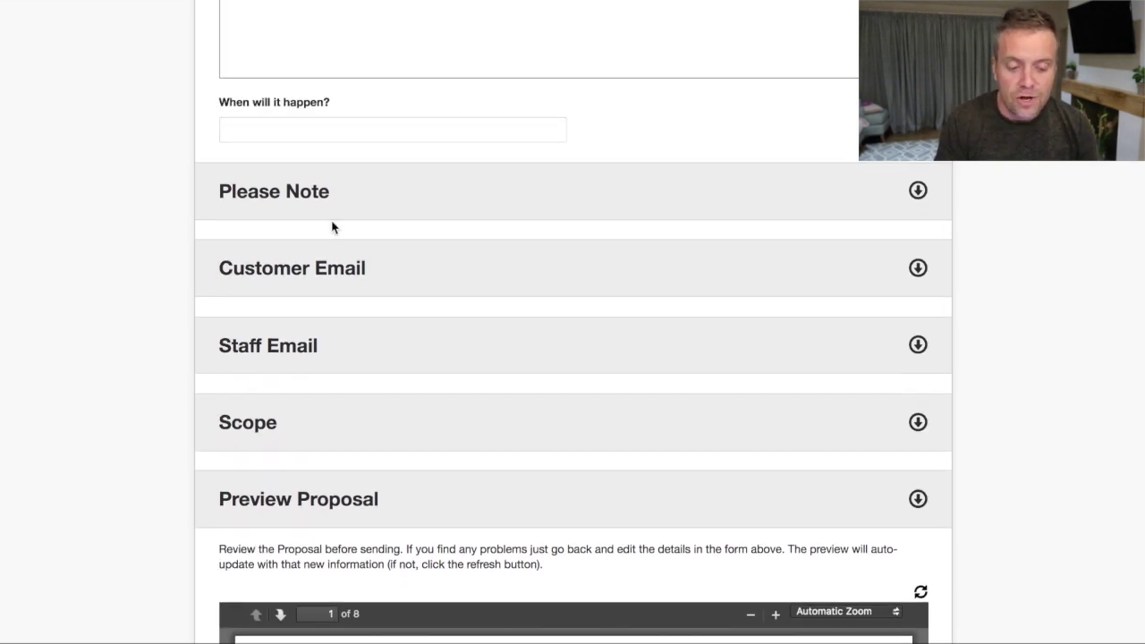
pyautogui.scroll(-1, 103, 253)
pyautogui.click(376, 218)
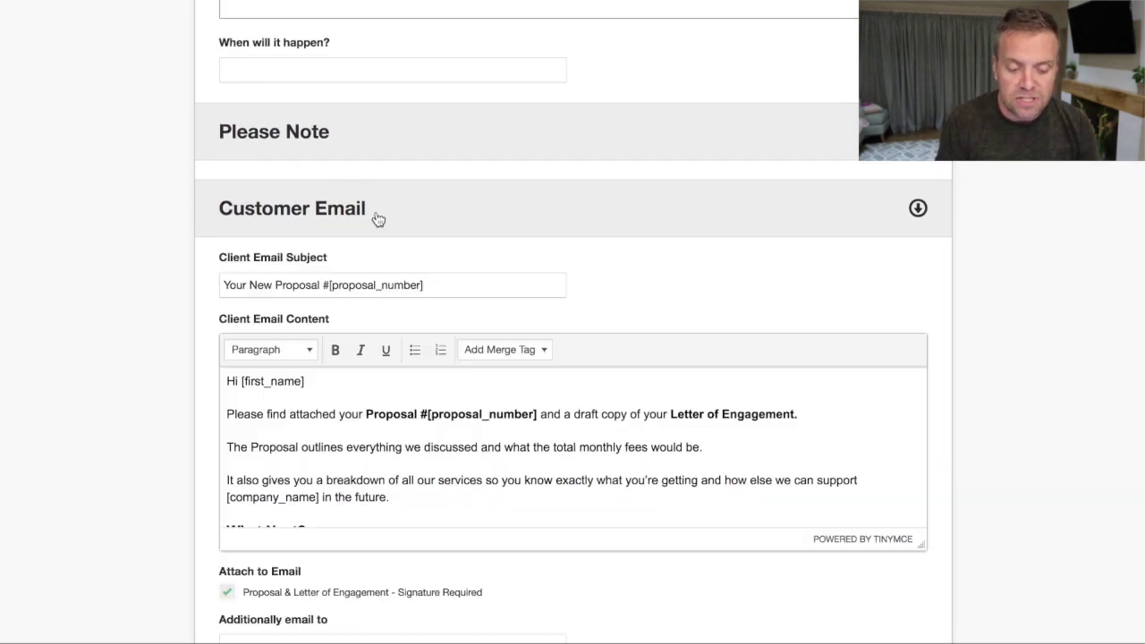
pyautogui.scroll(-4, 85, 234)
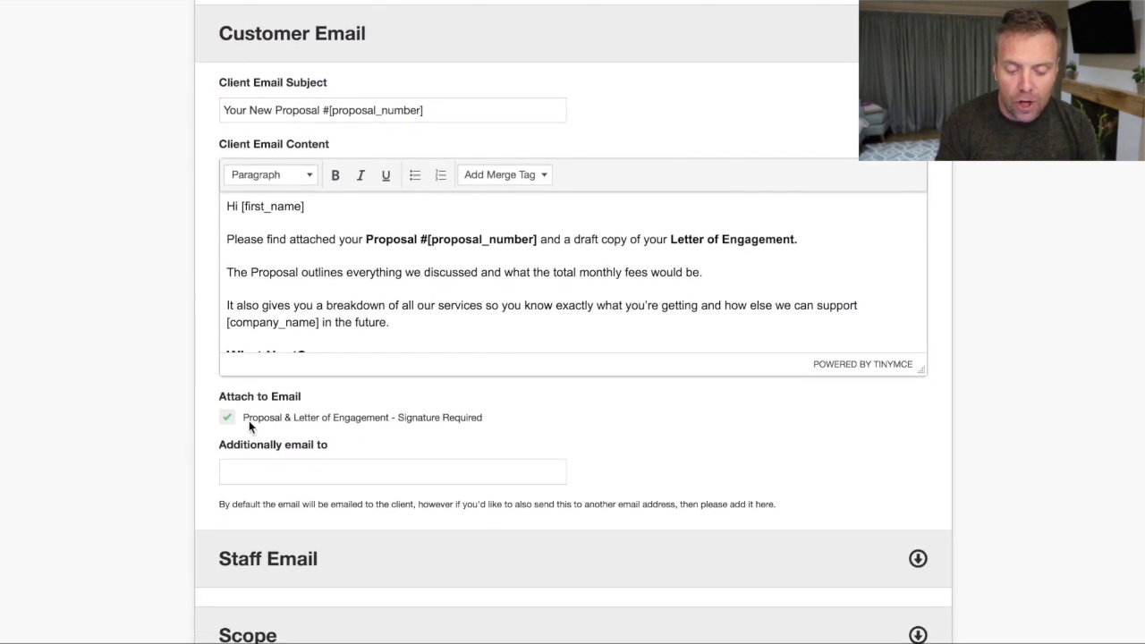
pyautogui.click(273, 468)
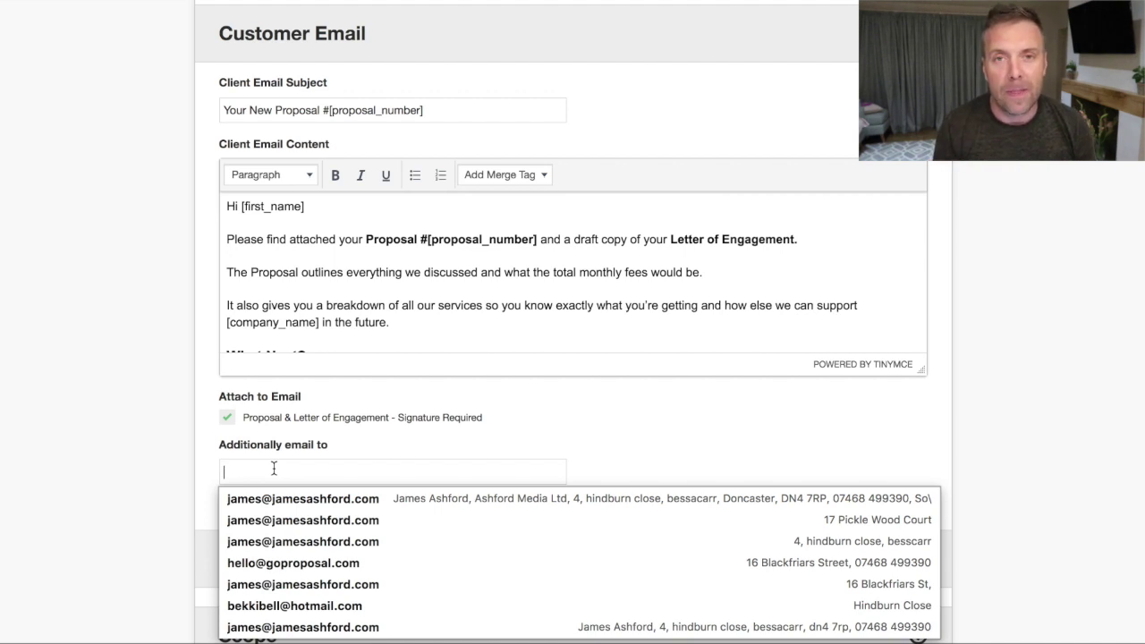
pyautogui.click(175, 432)
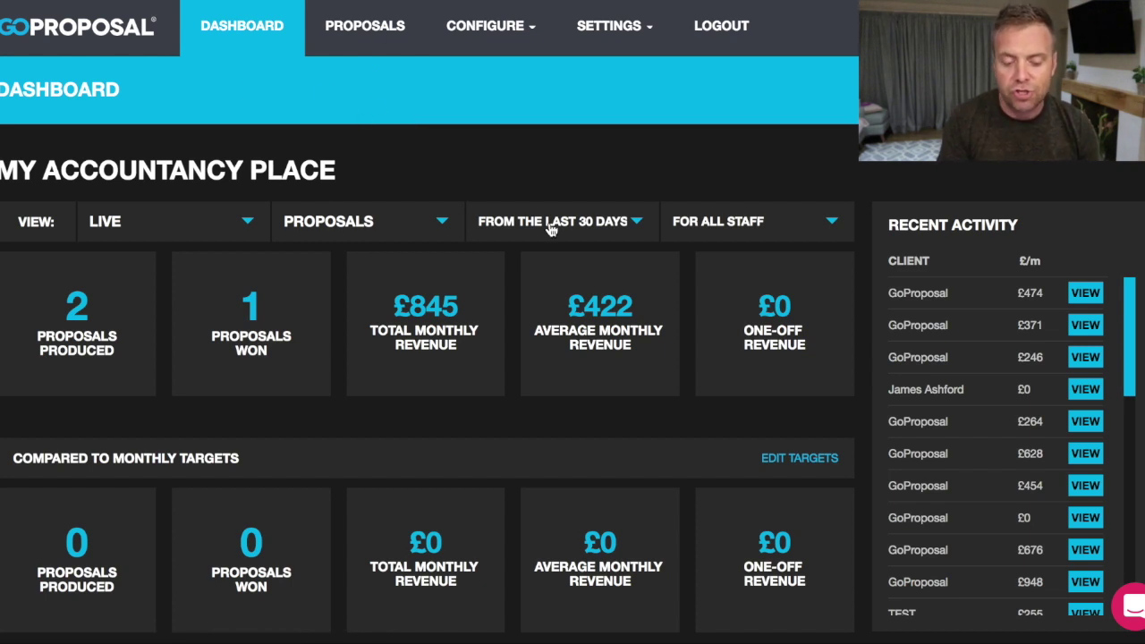
# Filter the dashboard's live proposals to the custom date range 1 July 2018 to 22 August 2018
pyautogui.click(619, 231)
pyautogui.click(559, 298)
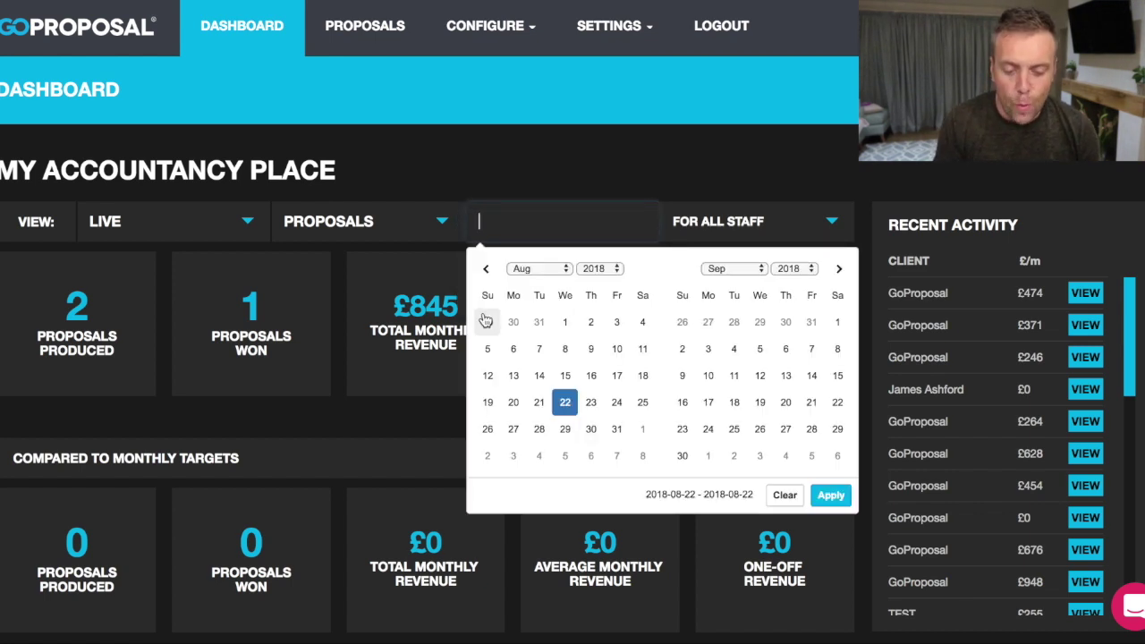
pyautogui.click(486, 268)
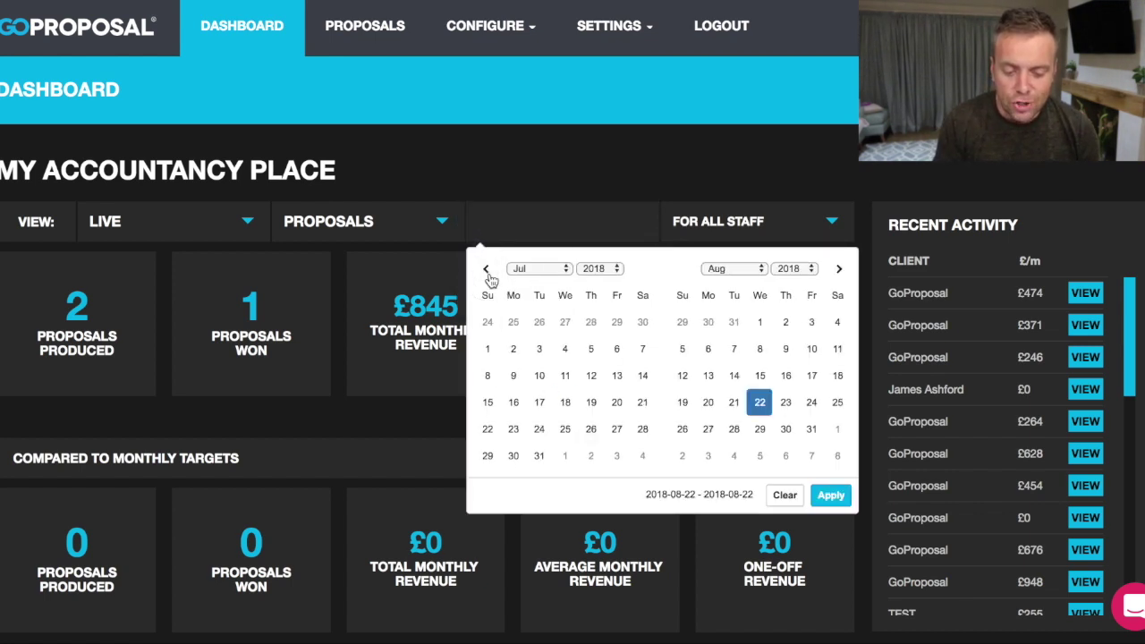
pyautogui.click(488, 348)
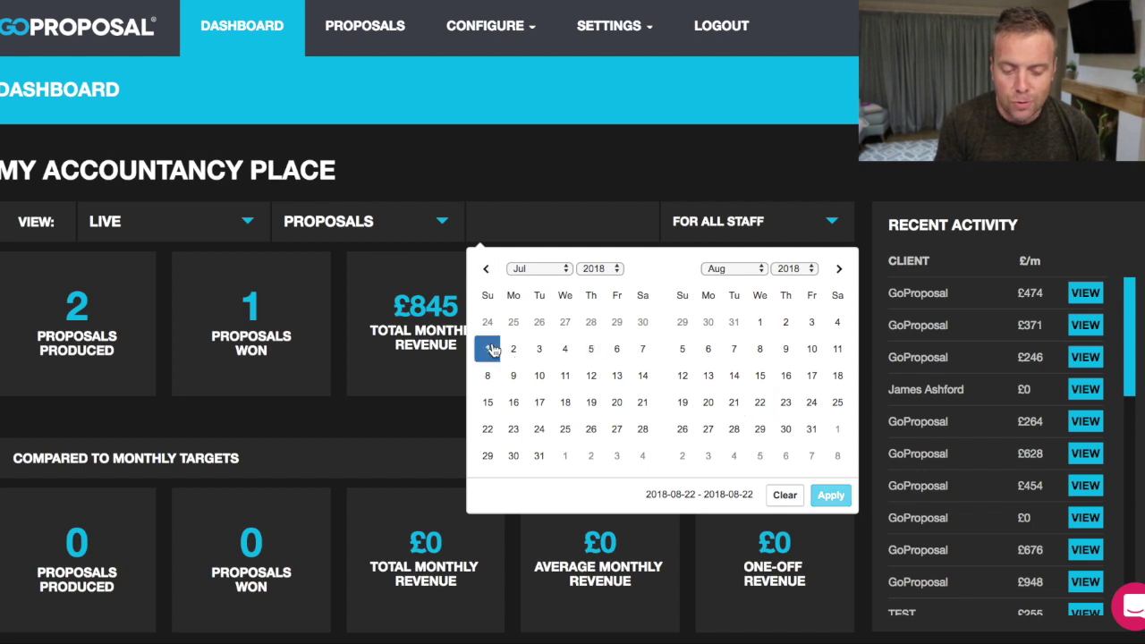
pyautogui.click(760, 403)
pyautogui.click(831, 495)
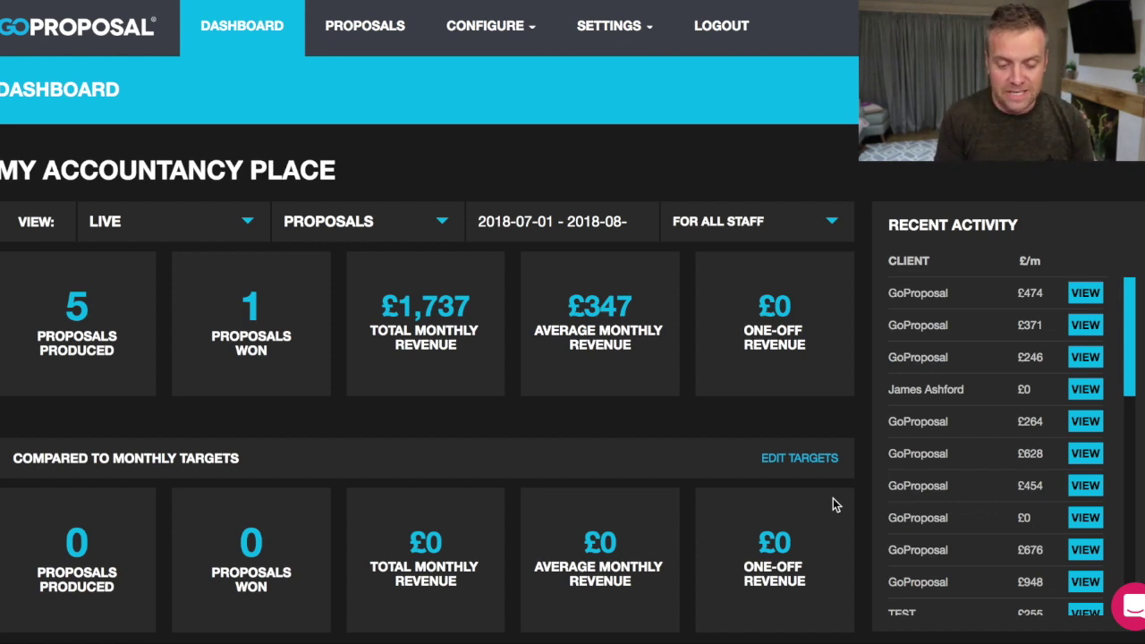
# Open the list of proposals
pyautogui.click(363, 34)
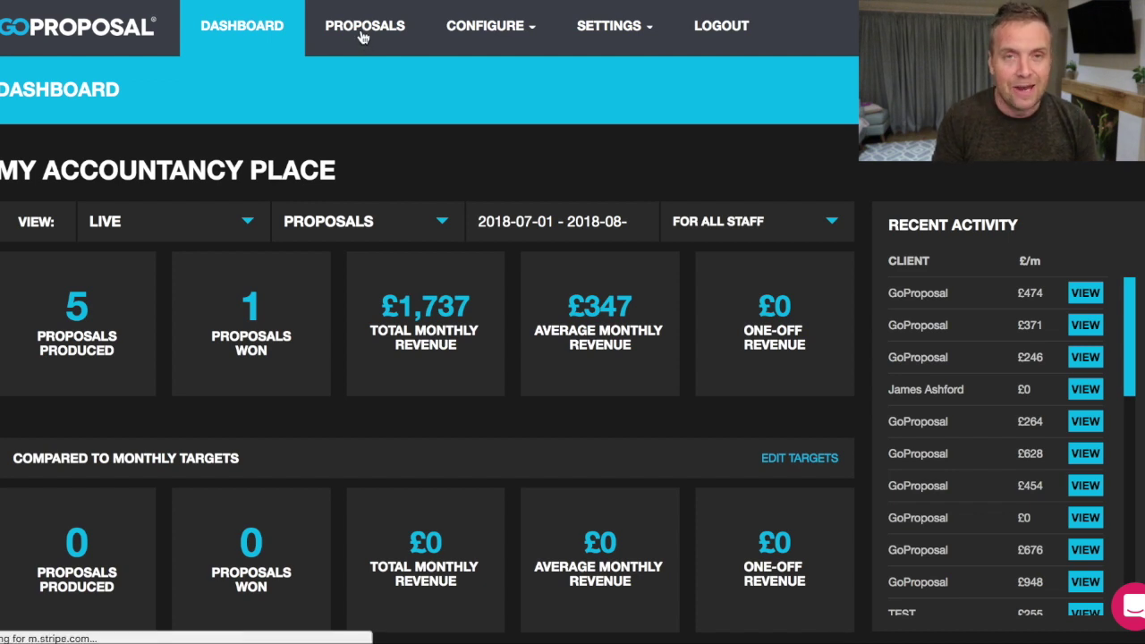